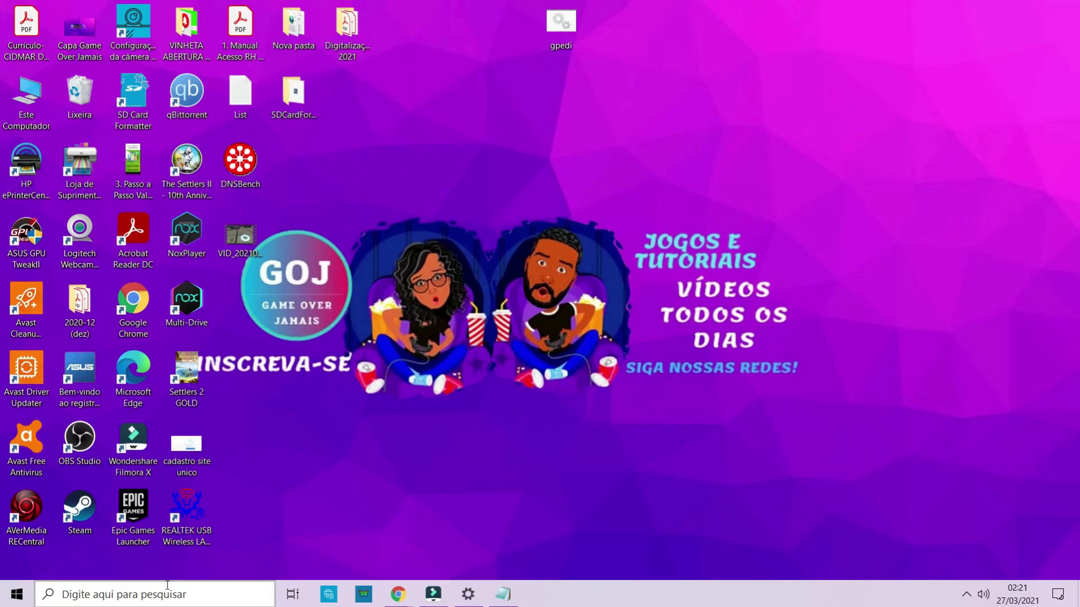
Launch the Local Group Policy Editor through the Run command gpedit.msc, look at it, and close it.
{"action": "key", "text": "super"}
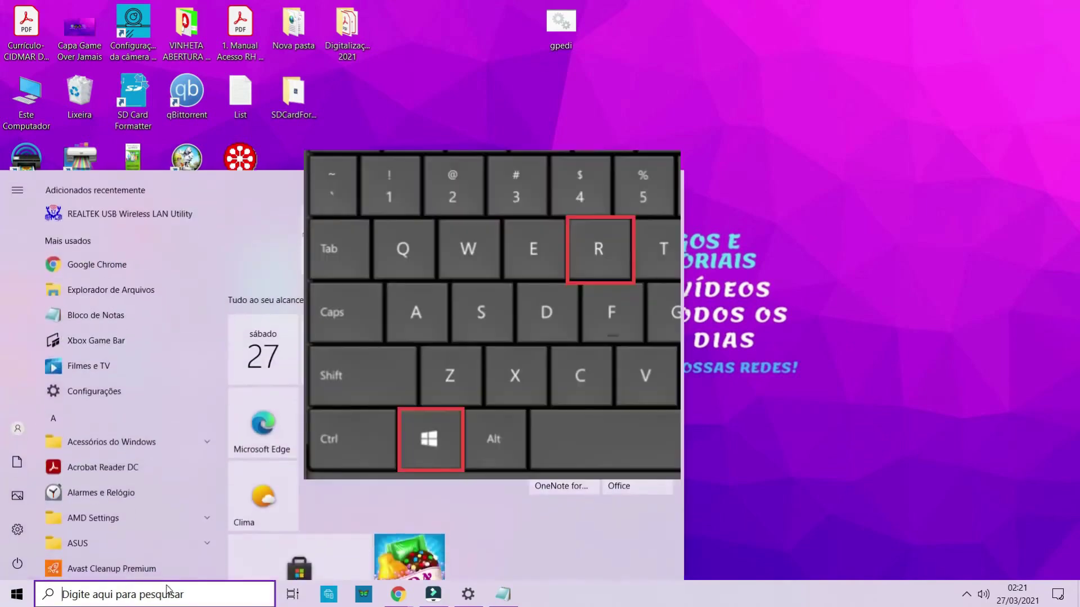
{"action": "left_click", "coordinate": [703, 496]}
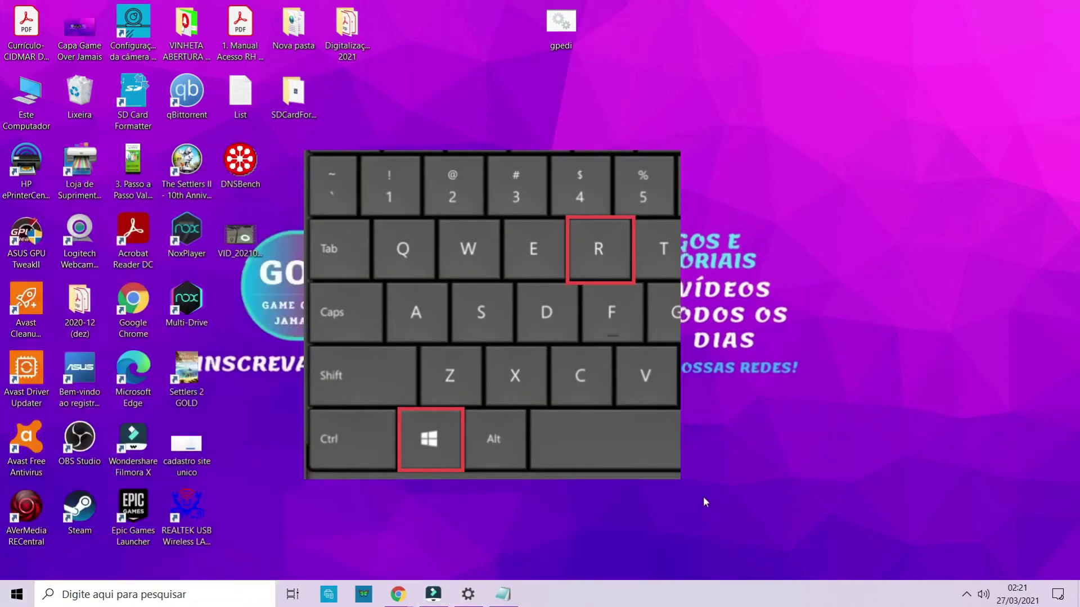
{"action": "key", "text": "super+r"}
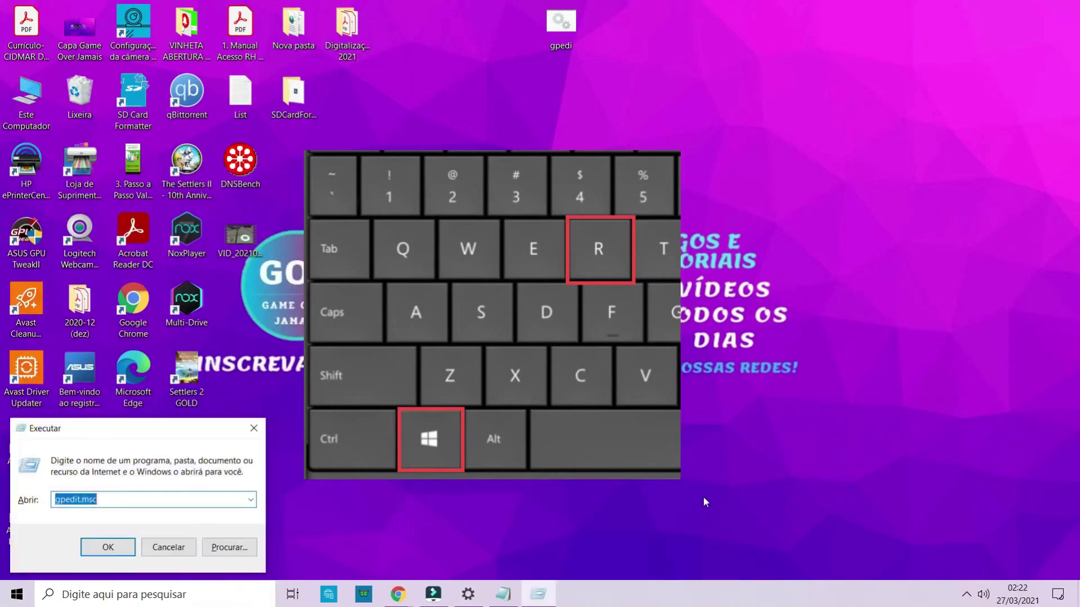
{"action": "left_click_drag", "start_coordinate": [227, 419], "coordinate": [668, 288]}
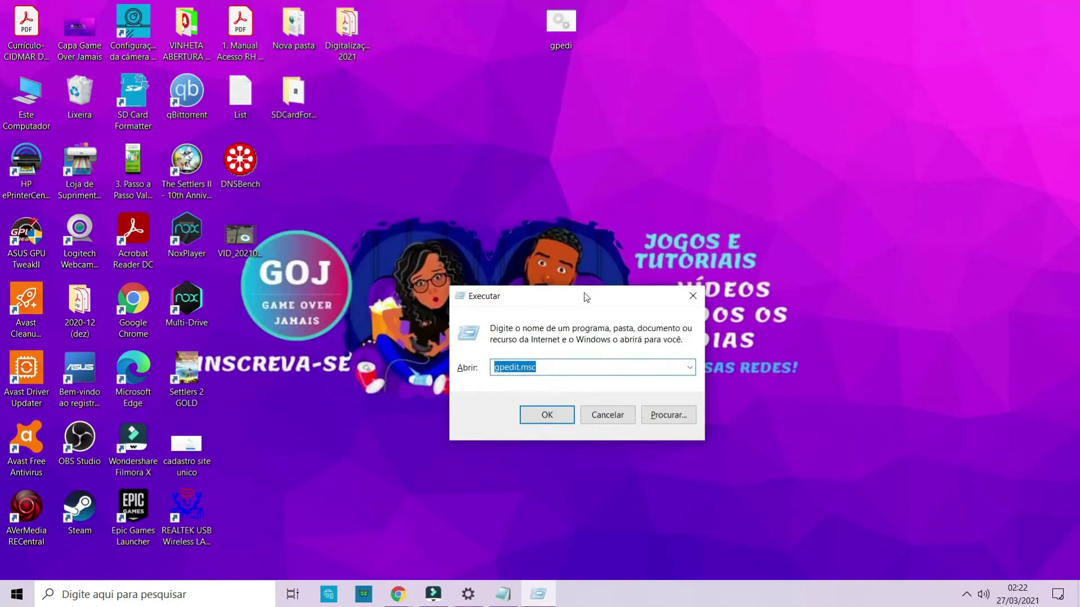
{"action": "left_click_drag", "start_coordinate": [585, 301], "coordinate": [566, 303]}
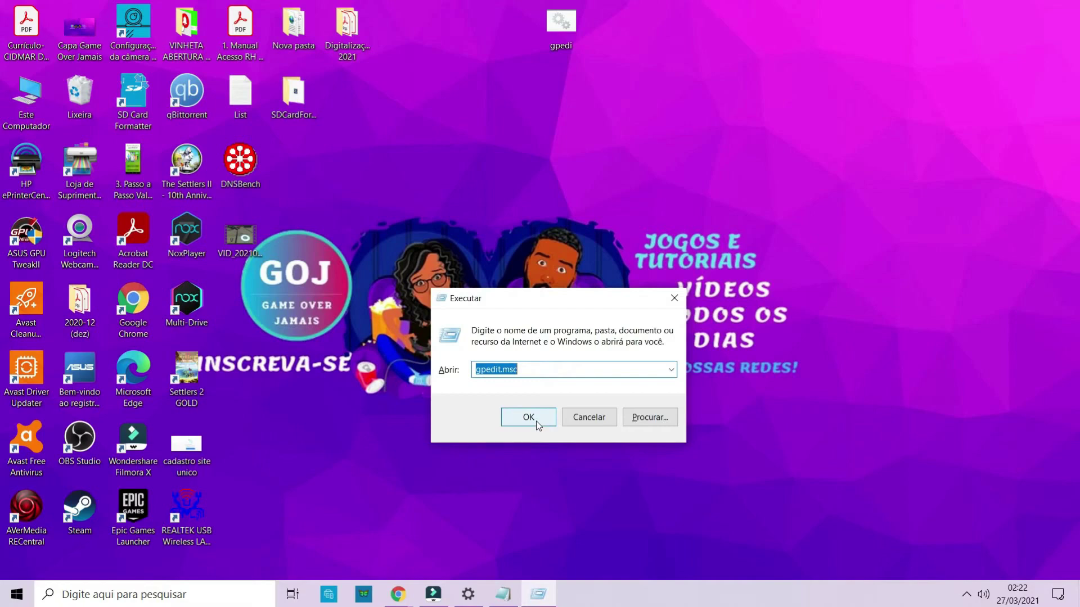
{"action": "left_click_drag", "start_coordinate": [531, 310], "coordinate": [522, 262]}
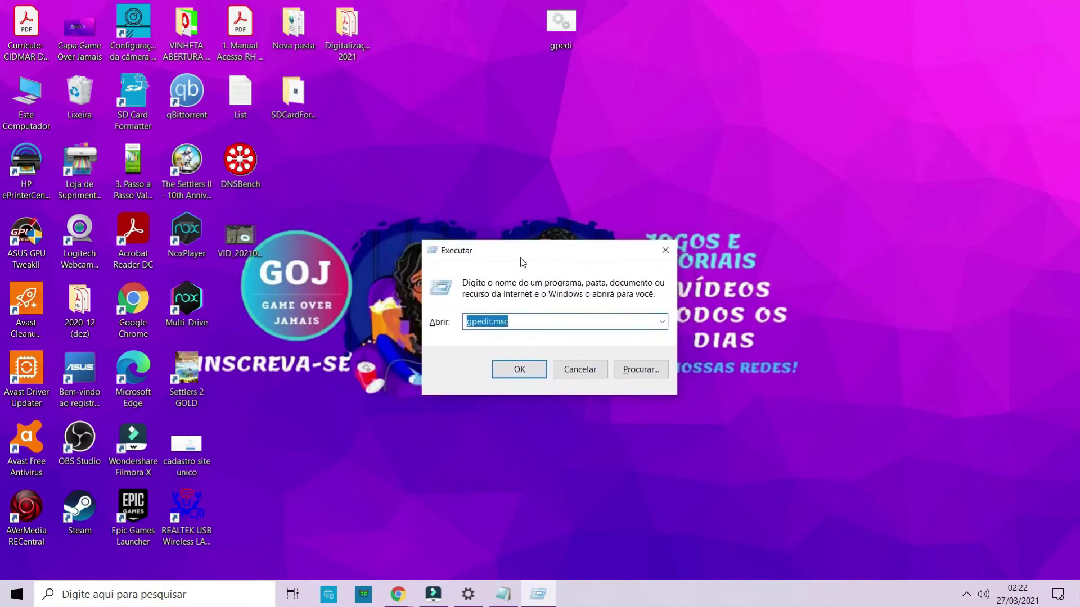
{"action": "left_click", "coordinate": [518, 369]}
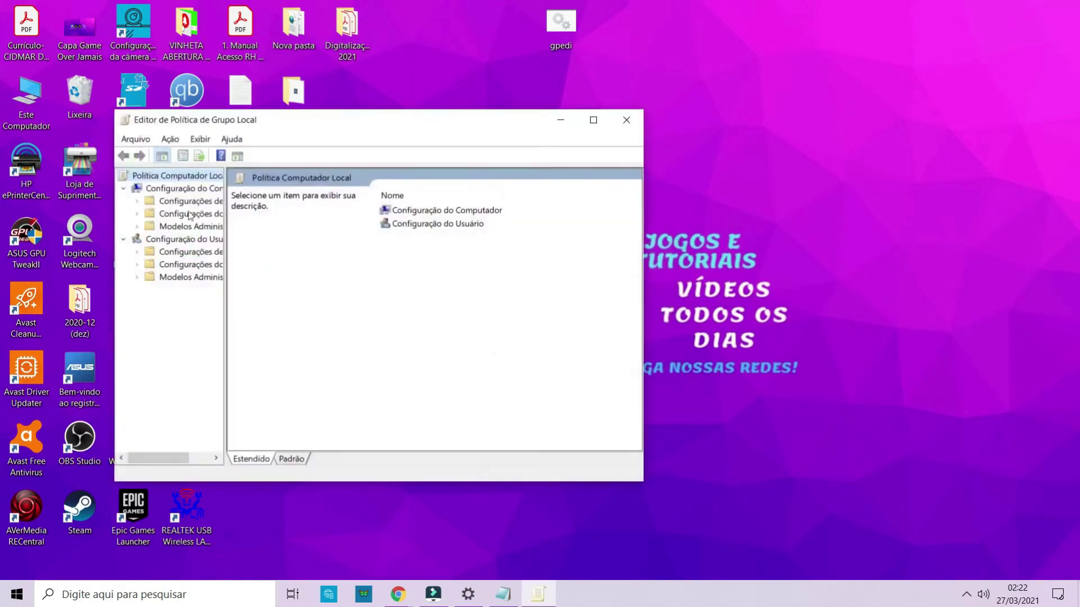
{"action": "left_click", "coordinate": [630, 118]}
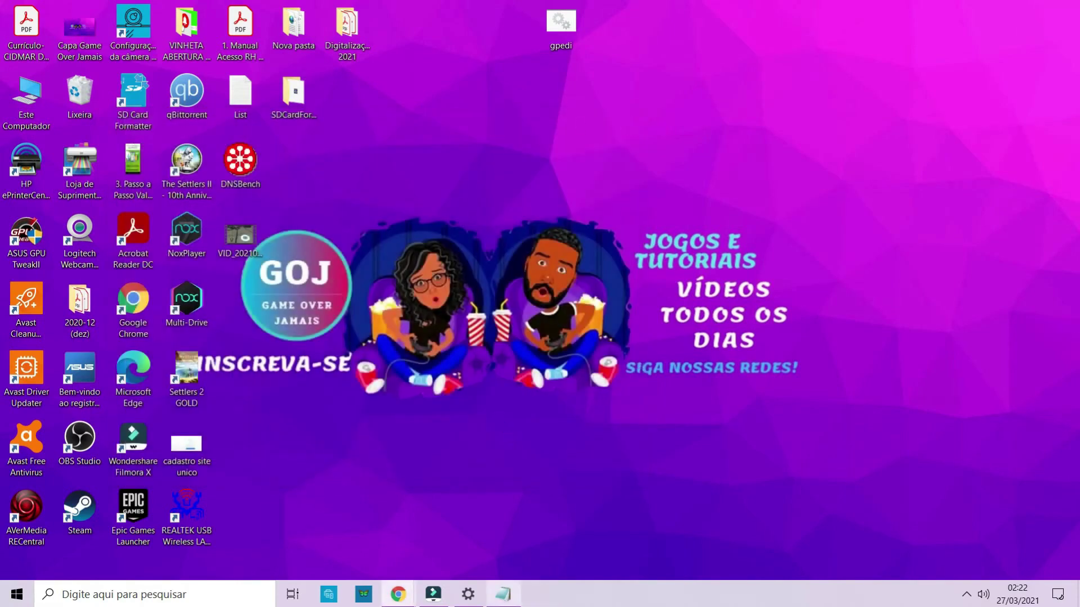
Bring up the untitled Notepad document, delete all of its batch script text, and close Notepad.
{"action": "left_click", "coordinate": [503, 594]}
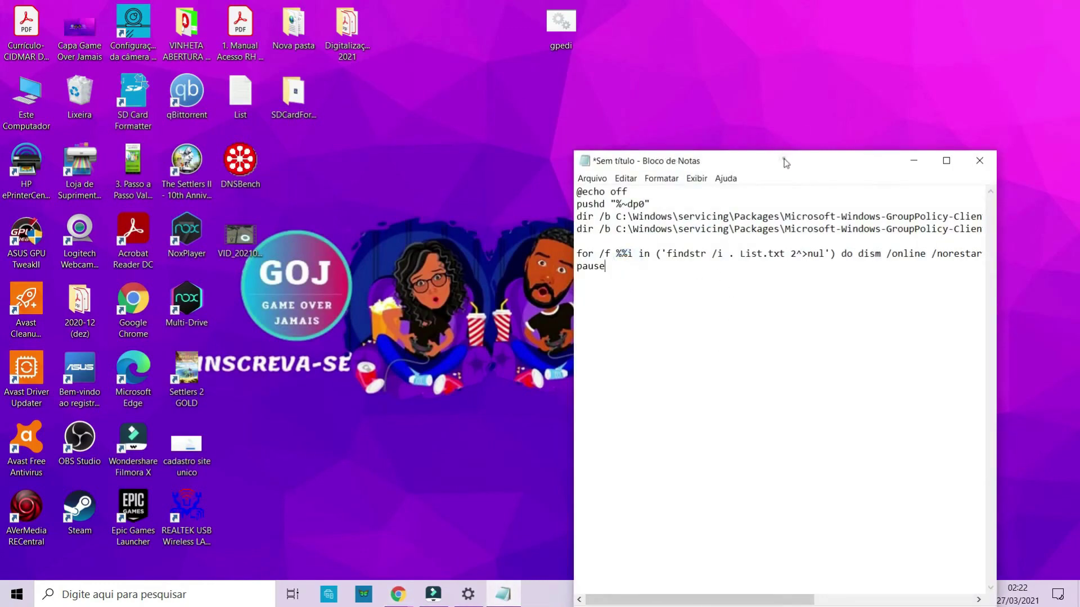
{"action": "left_click_drag", "start_coordinate": [786, 163], "coordinate": [684, 86]}
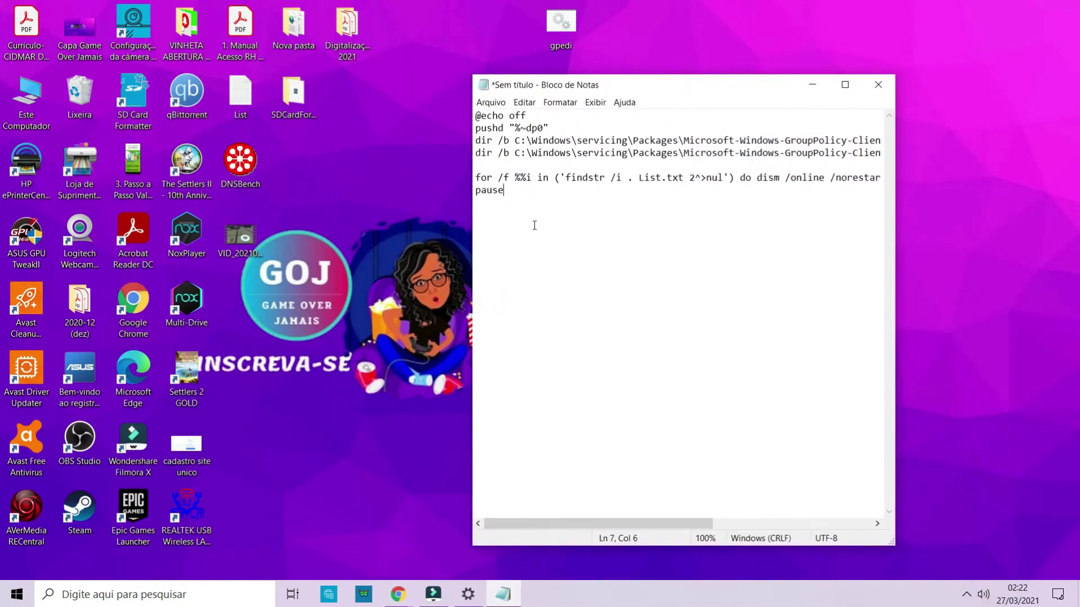
{"action": "left_click", "coordinate": [533, 195]}
{"action": "left_click_drag", "start_coordinate": [496, 198], "coordinate": [424, 96]}
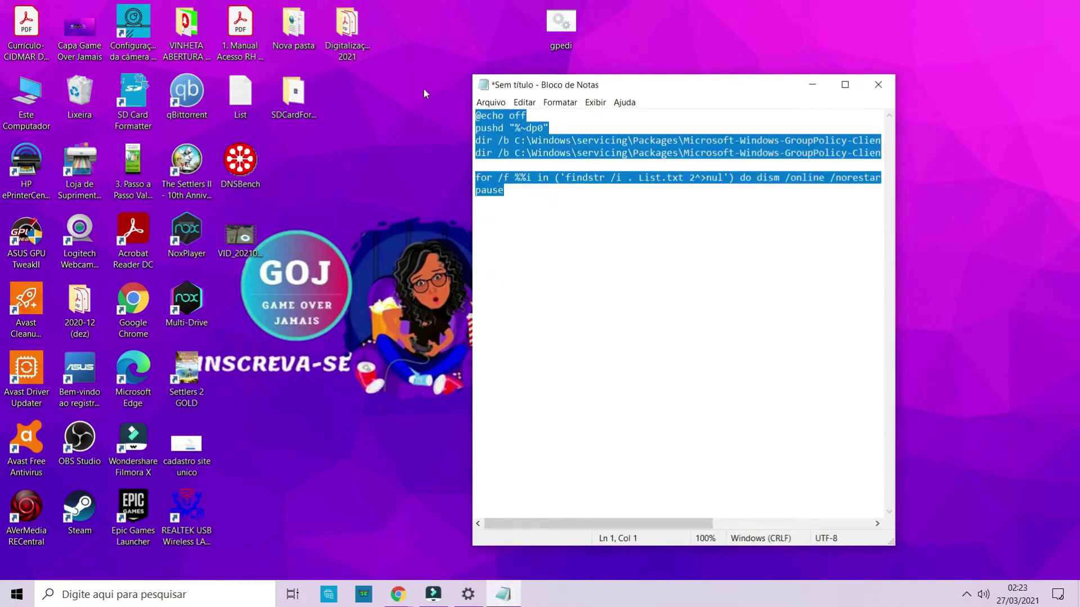
{"action": "key", "text": "Delete"}
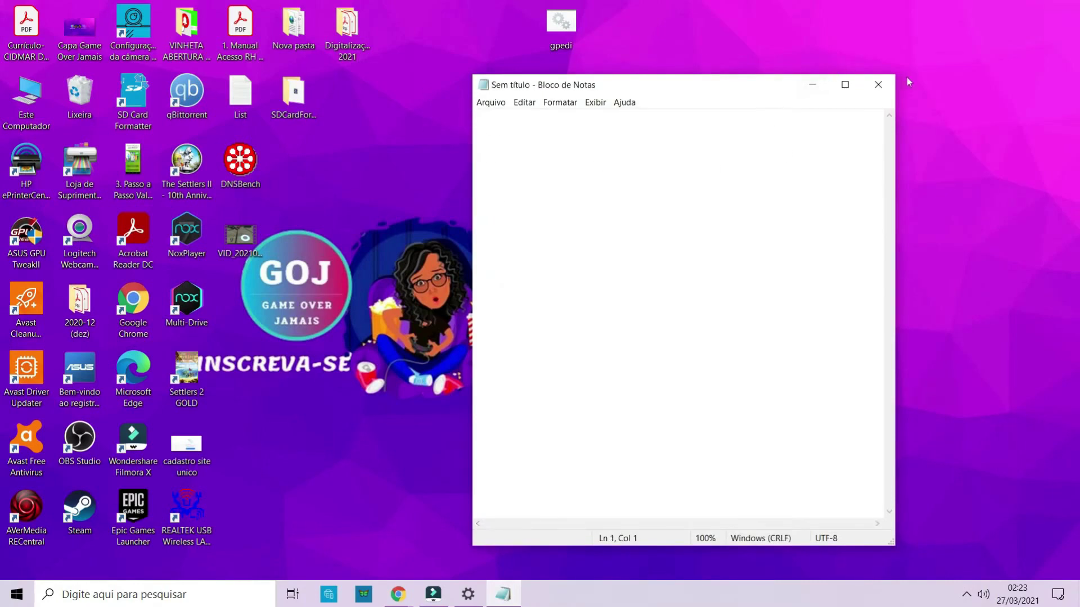
{"action": "left_click", "coordinate": [878, 85]}
Open a new blank Notepad document and paste the copied group policy batch script into it.
{"action": "left_click", "coordinate": [17, 593]}
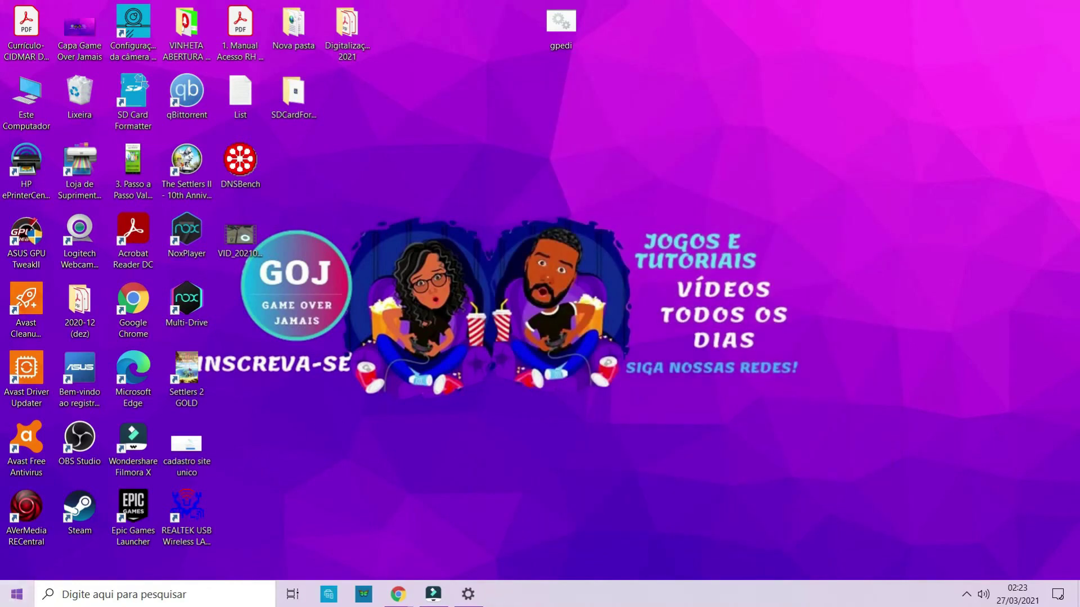
{"action": "left_click", "coordinate": [126, 318]}
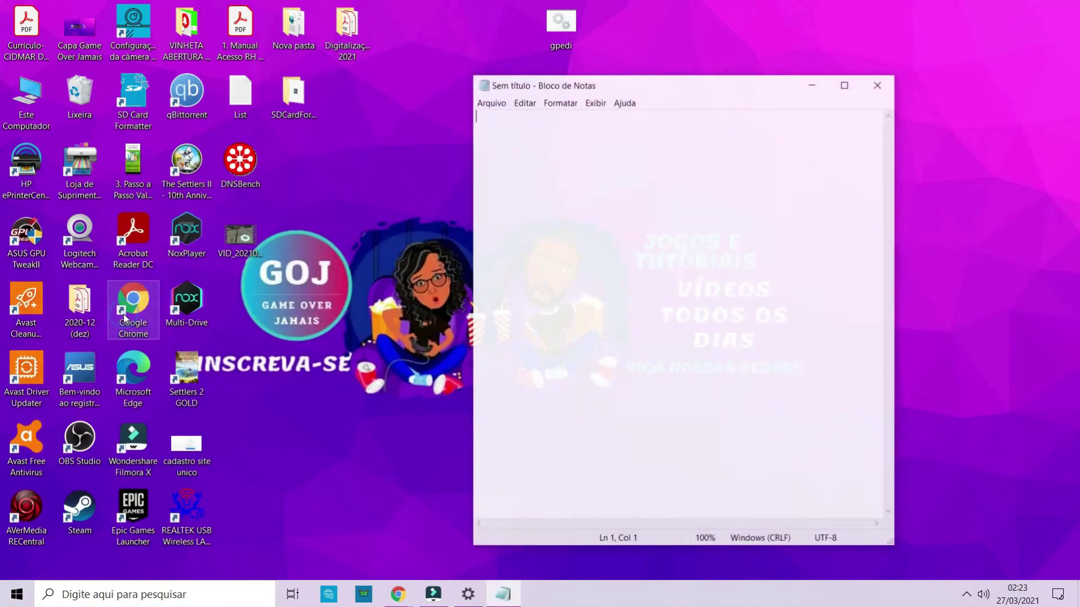
{"action": "right_click", "coordinate": [491, 117]}
{"action": "left_click", "coordinate": [548, 169]}
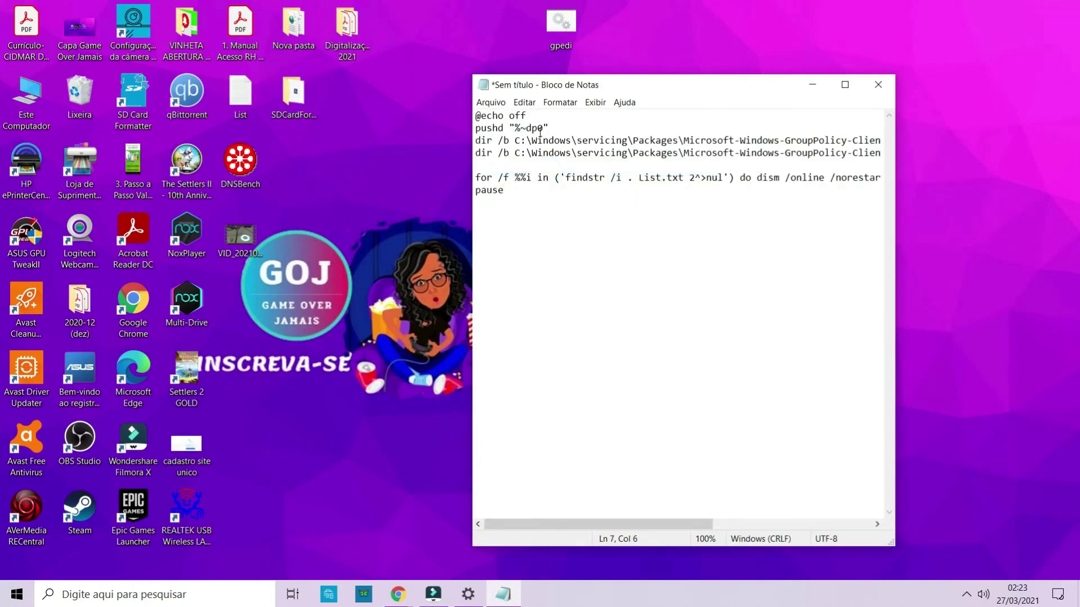
Begin saving the script as a new file and name it gpeditcerto.bat.
{"action": "left_click", "coordinate": [487, 102]}
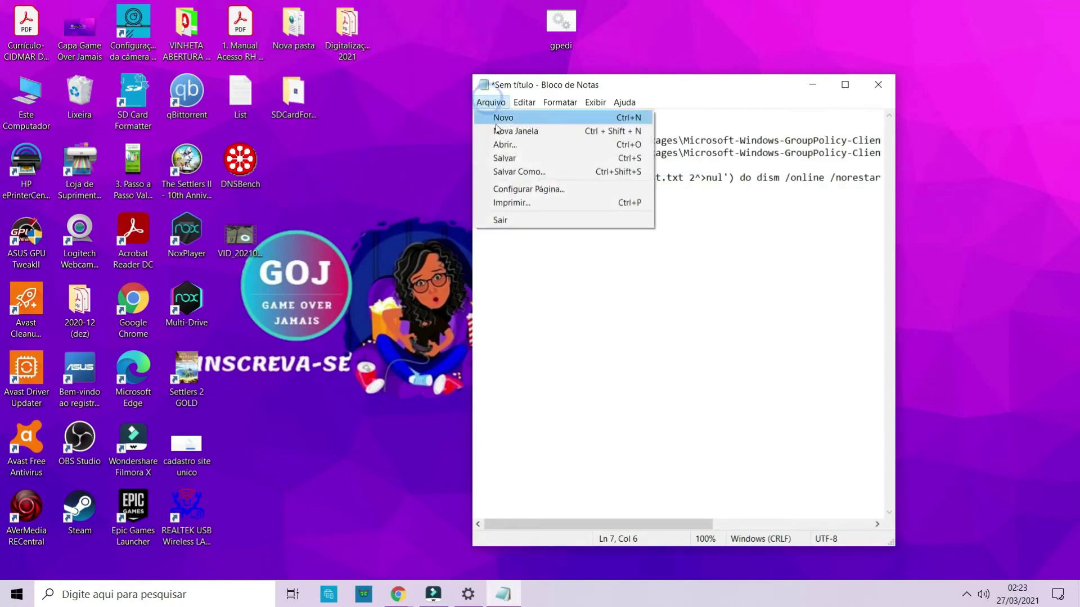
{"action": "left_click", "coordinate": [533, 171]}
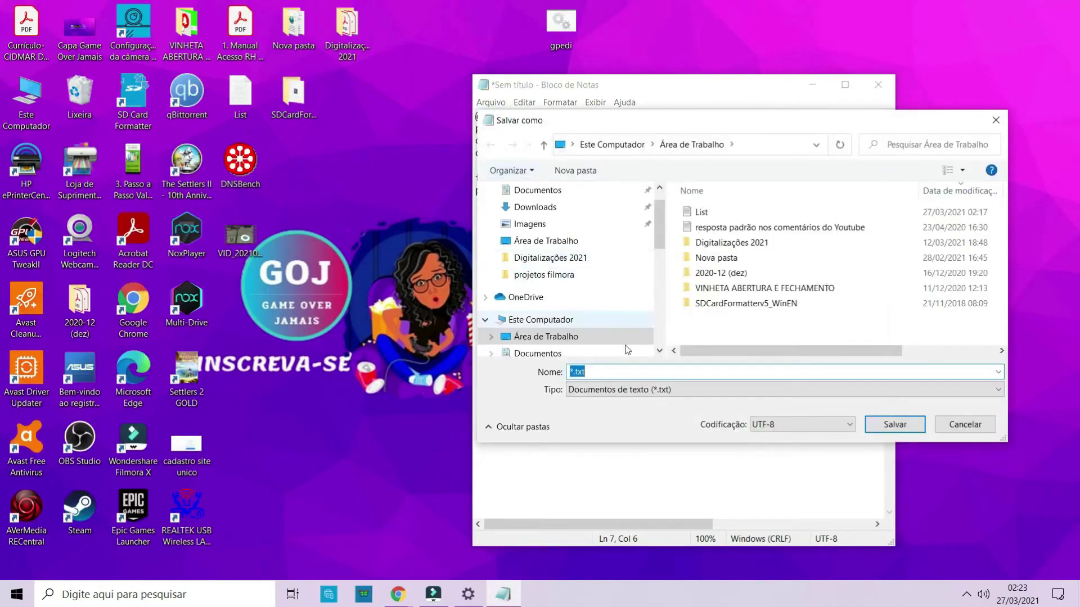
{"action": "left_click", "coordinate": [608, 369]}
{"action": "left_click", "coordinate": [607, 369]}
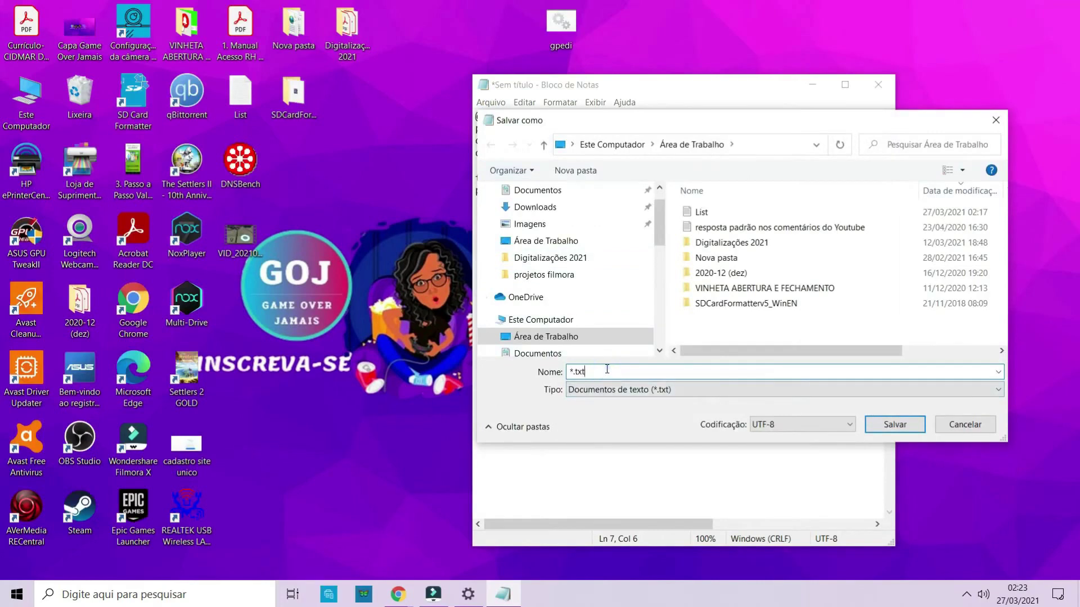
{"action": "key", "text": "BackSpace"}
{"action": "key", "text": "BackSpace"}
{"action": "key", "text": "BackSpace"}
{"action": "key", "text": "BackSpace"}
{"action": "key", "text": "BackSpace"}
{"action": "type", "text": "gpedi"}
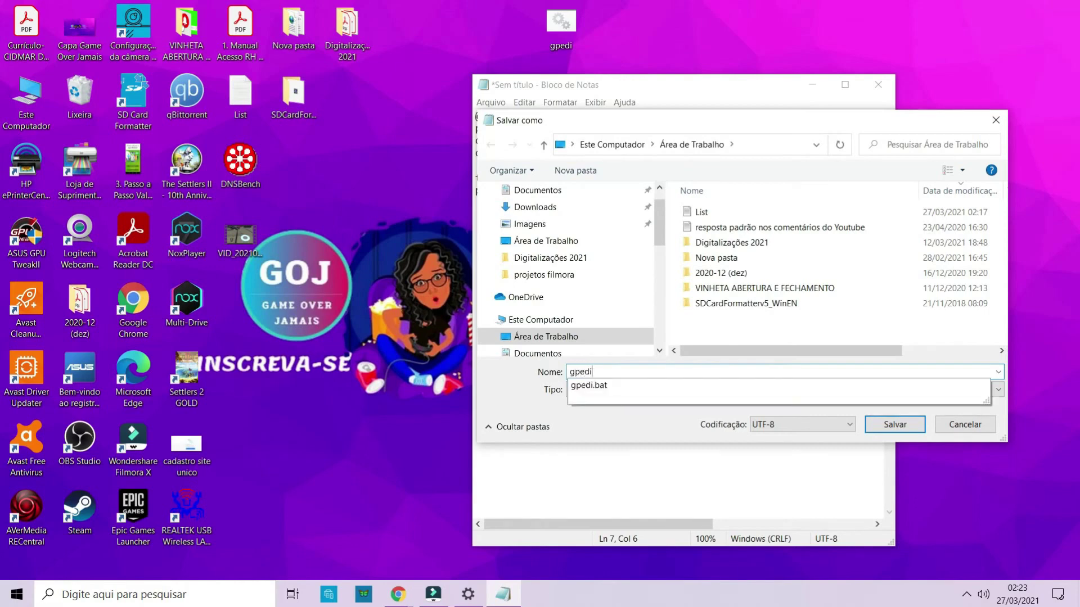
{"action": "type", "text": "tcert"}
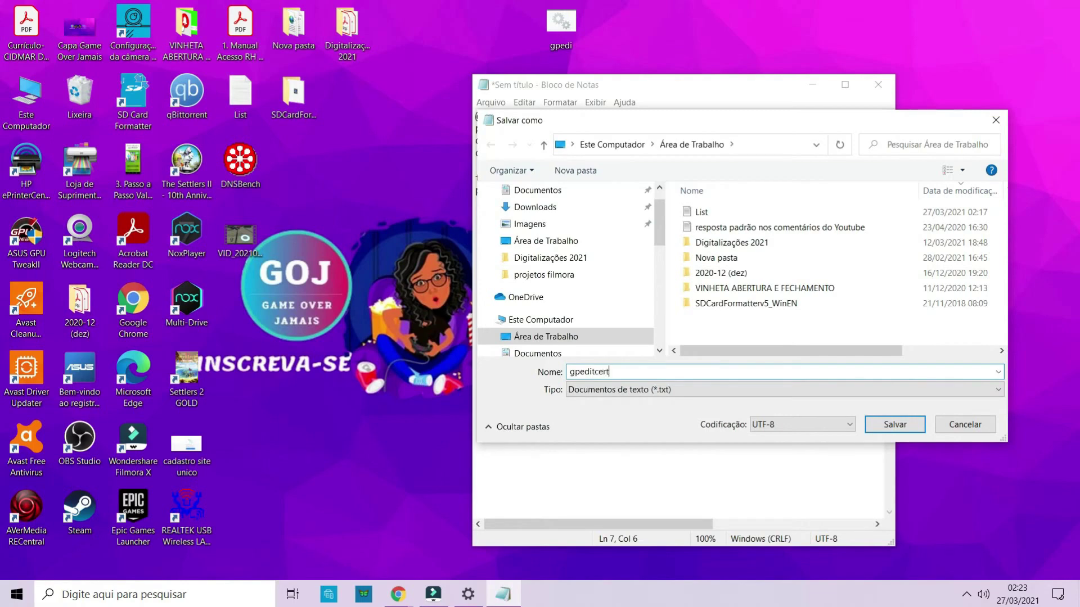
{"action": "type", "text": "o.bat"}
Set the file type to Todos os arquivos and save the script in Área de Trabalho.
{"action": "left_click", "coordinate": [689, 392]}
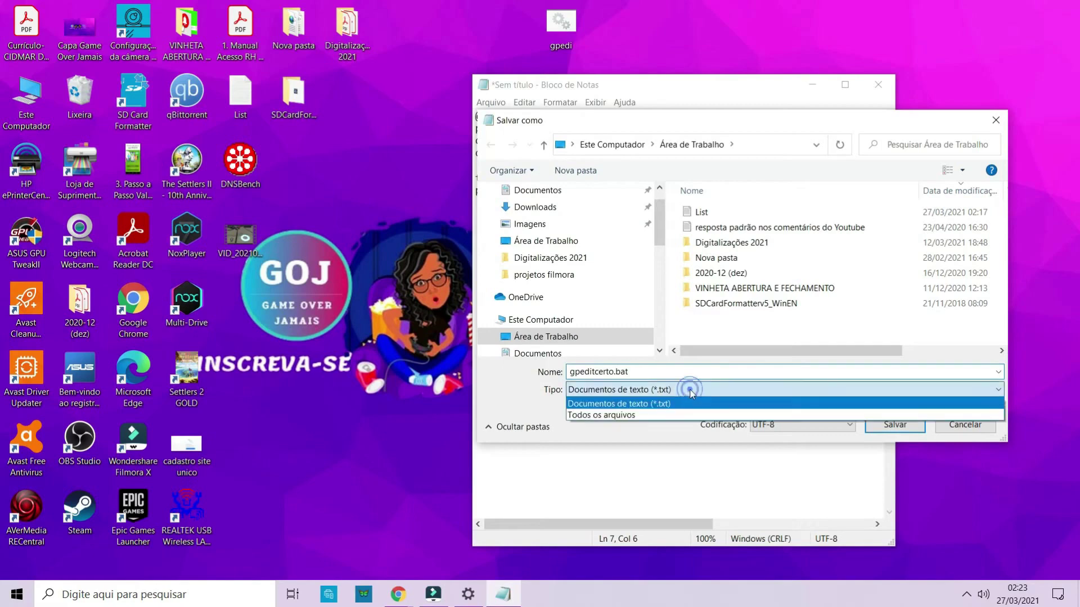
{"action": "left_click", "coordinate": [630, 413]}
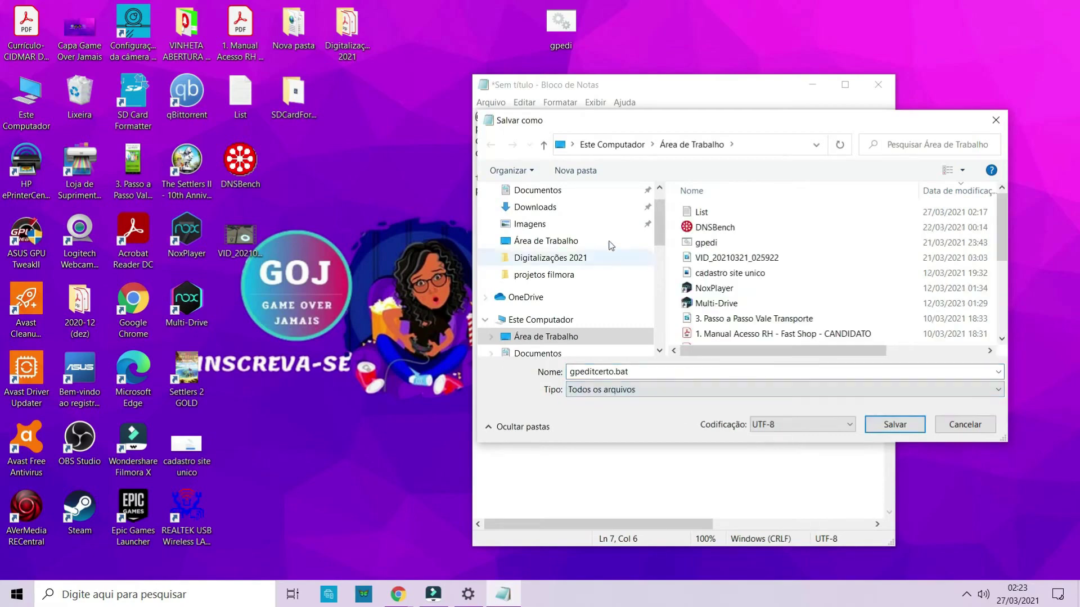
{"action": "scroll", "coordinate": [579, 233], "scroll_direction": "up", "scroll_amount": 1}
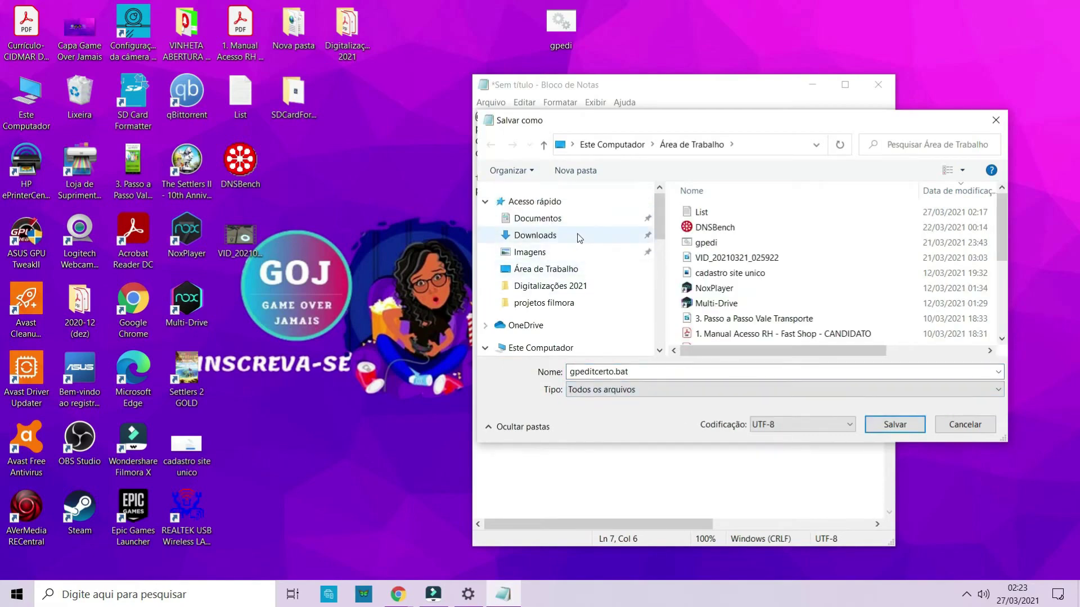
{"action": "left_click", "coordinate": [563, 273]}
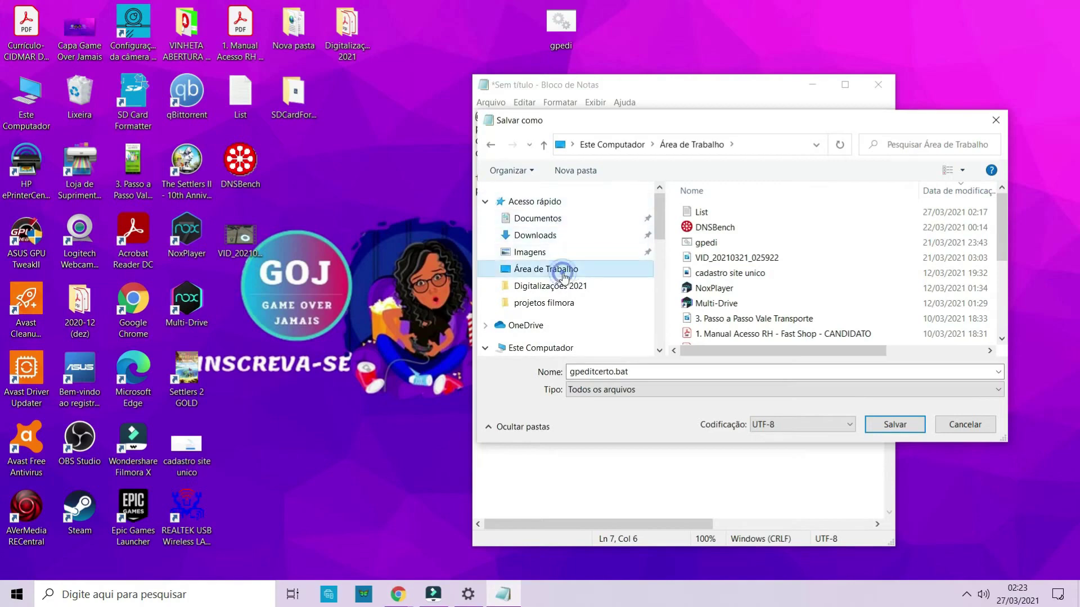
{"action": "left_click", "coordinate": [894, 428]}
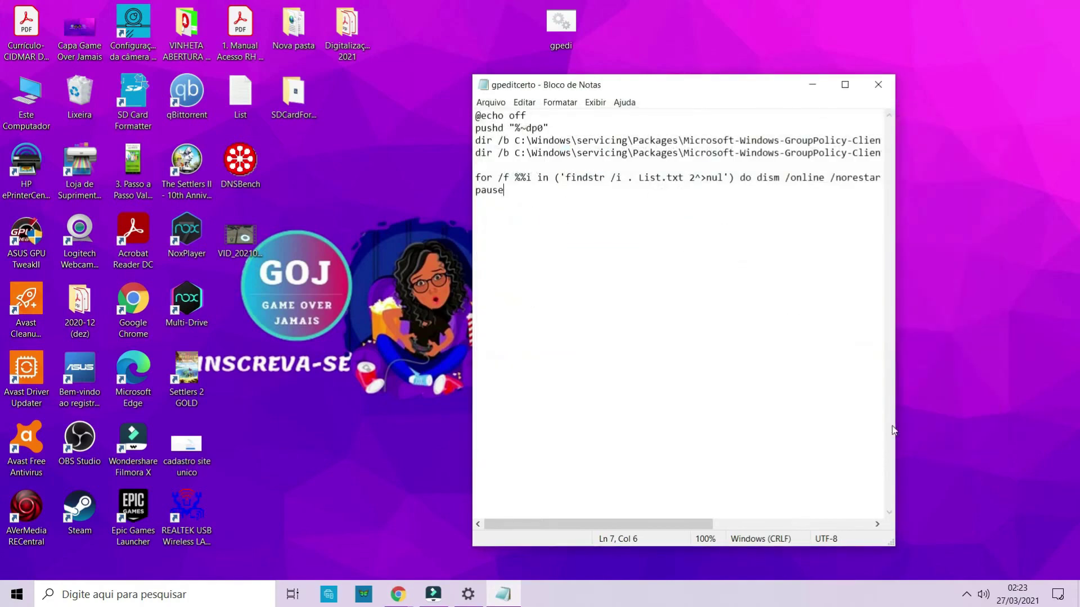
Minimize Notepad, move the gpeditcerto file to an empty desktop area, and run it as administrator until its console closes.
{"action": "left_click", "coordinate": [812, 83]}
{"action": "left_click_drag", "start_coordinate": [240, 304], "coordinate": [680, 164]}
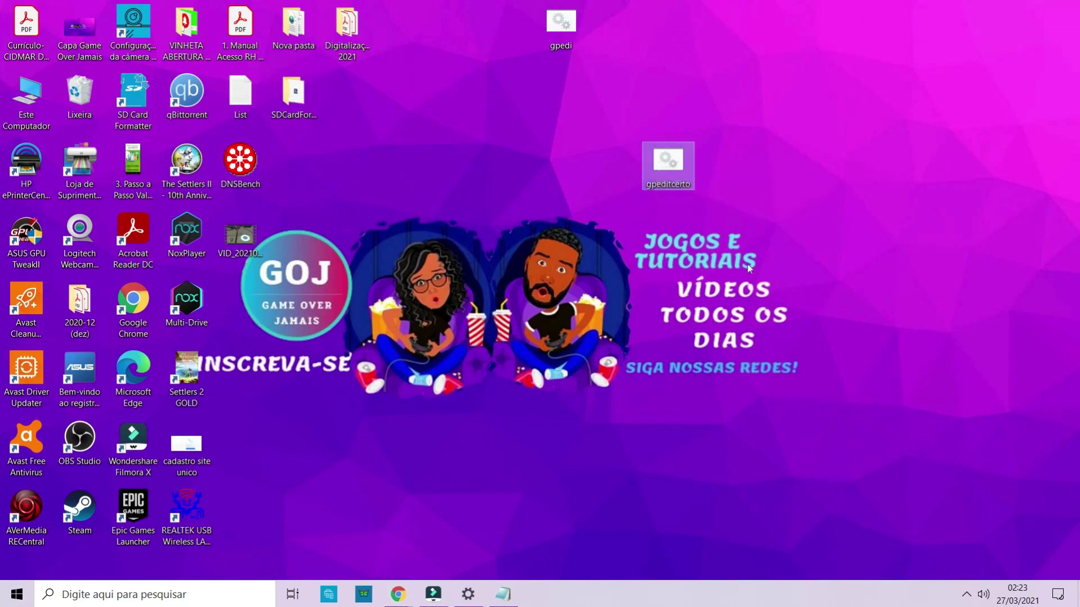
{"action": "right_click", "coordinate": [677, 172]}
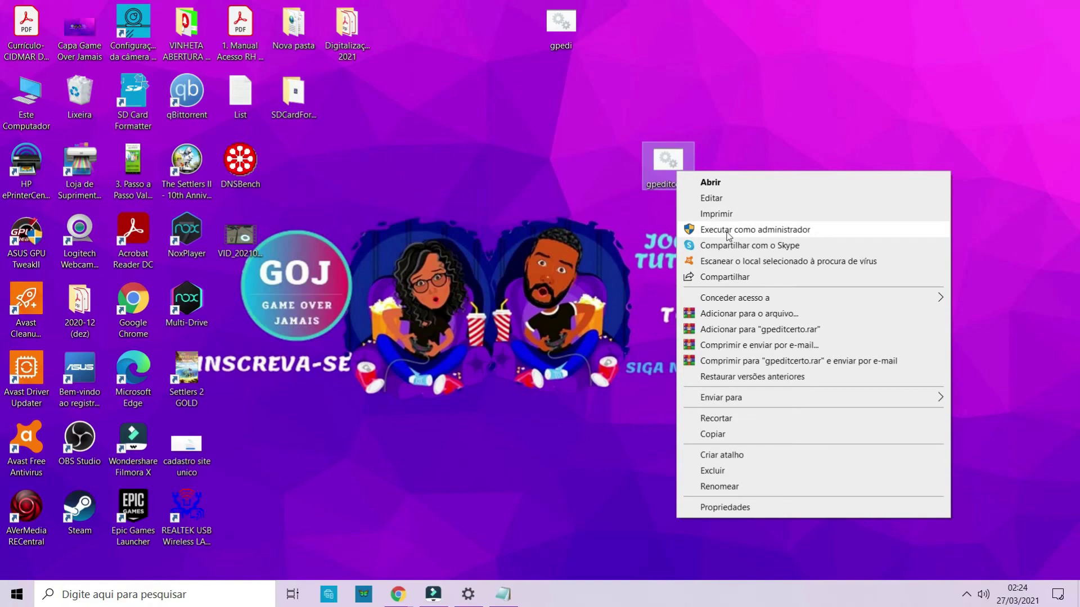
{"action": "left_click", "coordinate": [729, 230]}
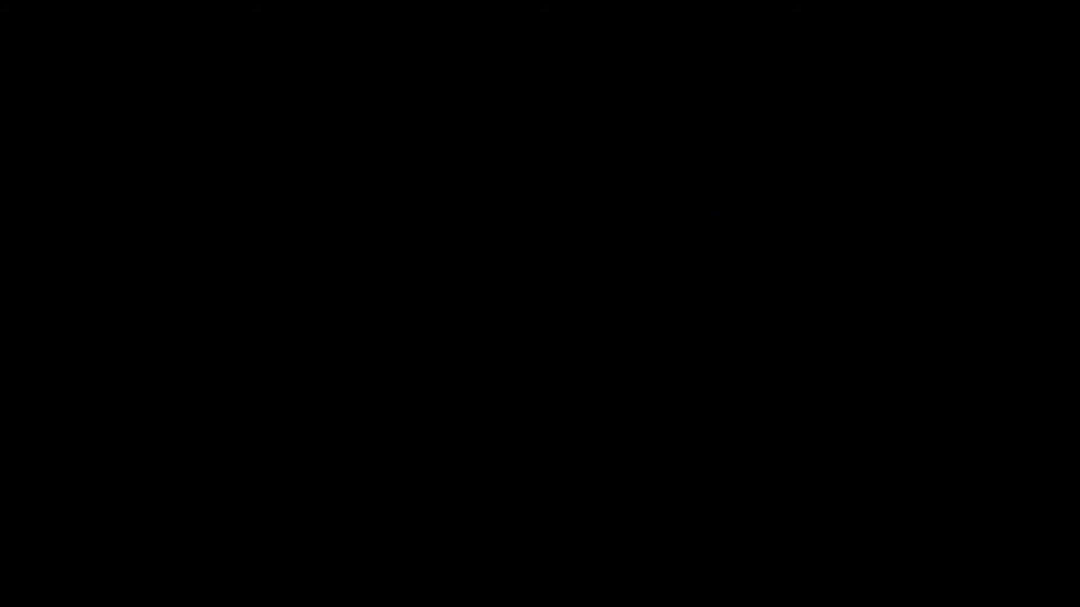
{"action": "left_click", "coordinate": [461, 380]}
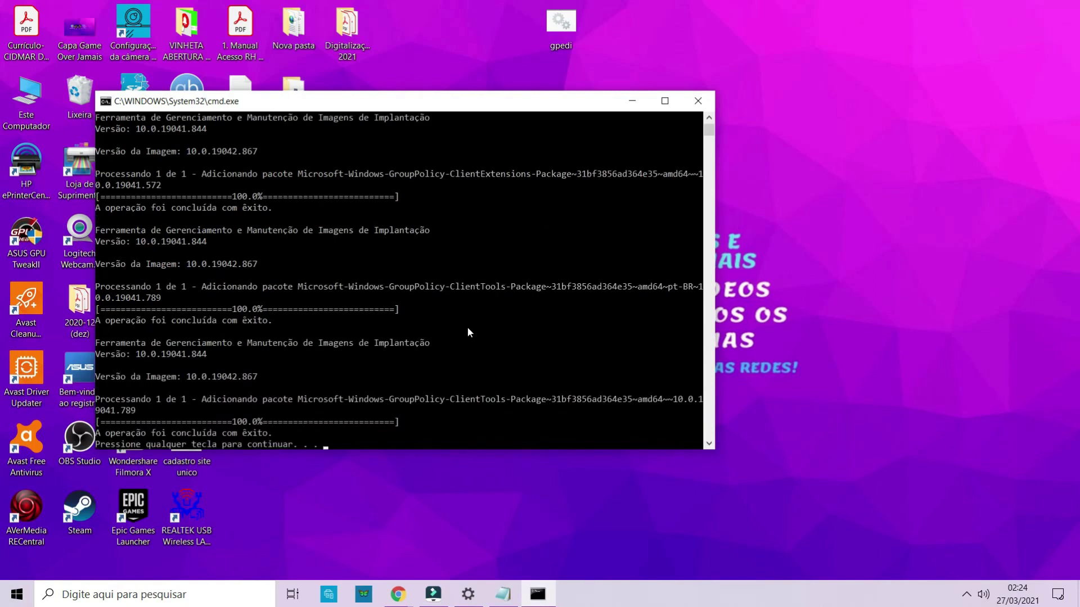
{"action": "key", "text": "Return"}
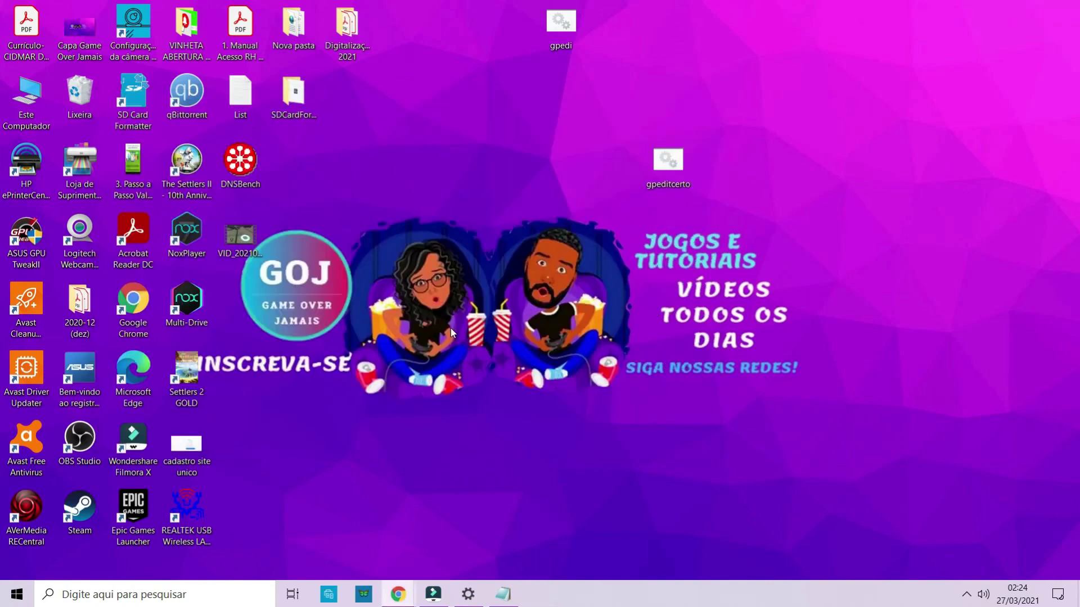